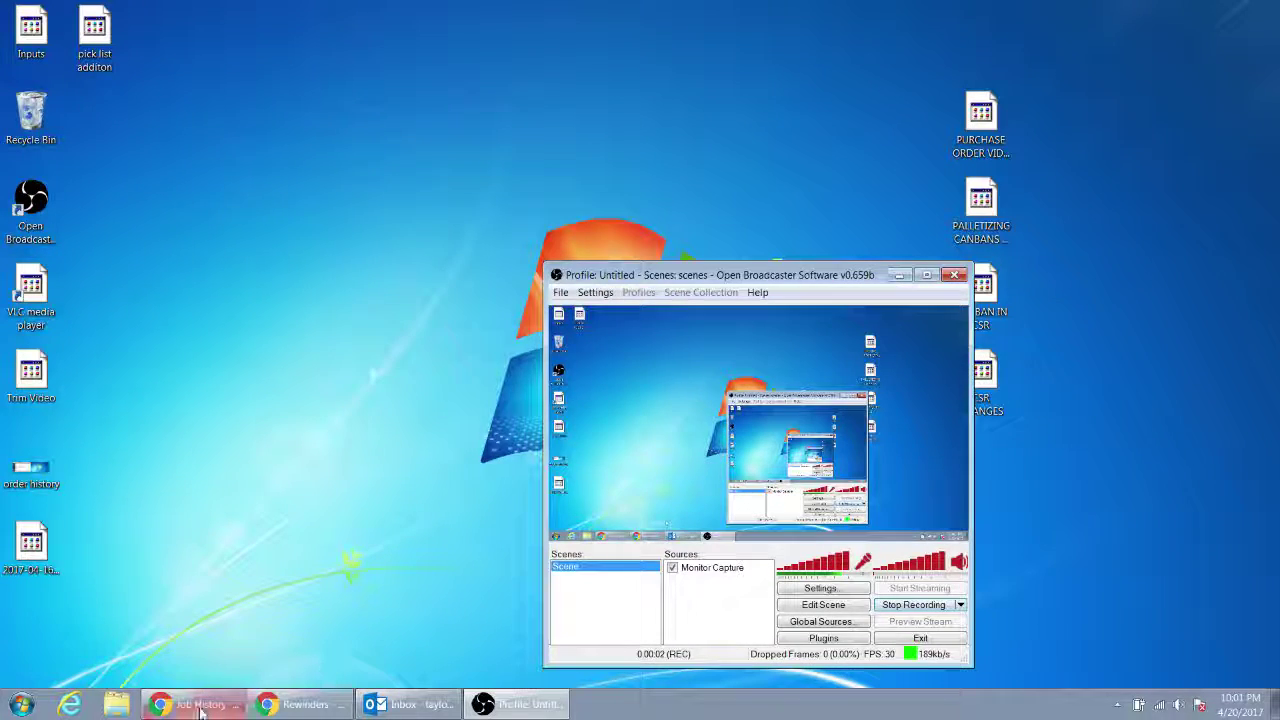
Bring the Chrome Job History window in front of OBS from the taskbar
left_click(200, 706)
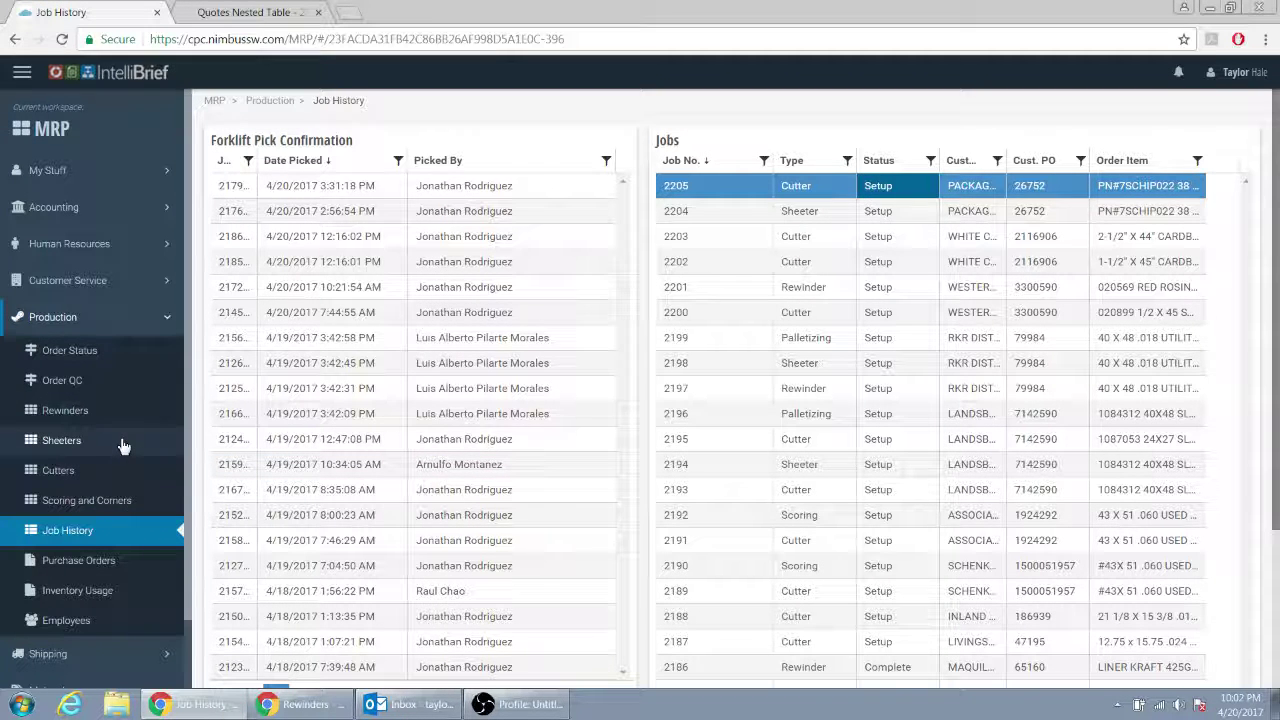
Show the Rewinders production board with jobs queued on Rewinders #1–#4
left_click(106, 410)
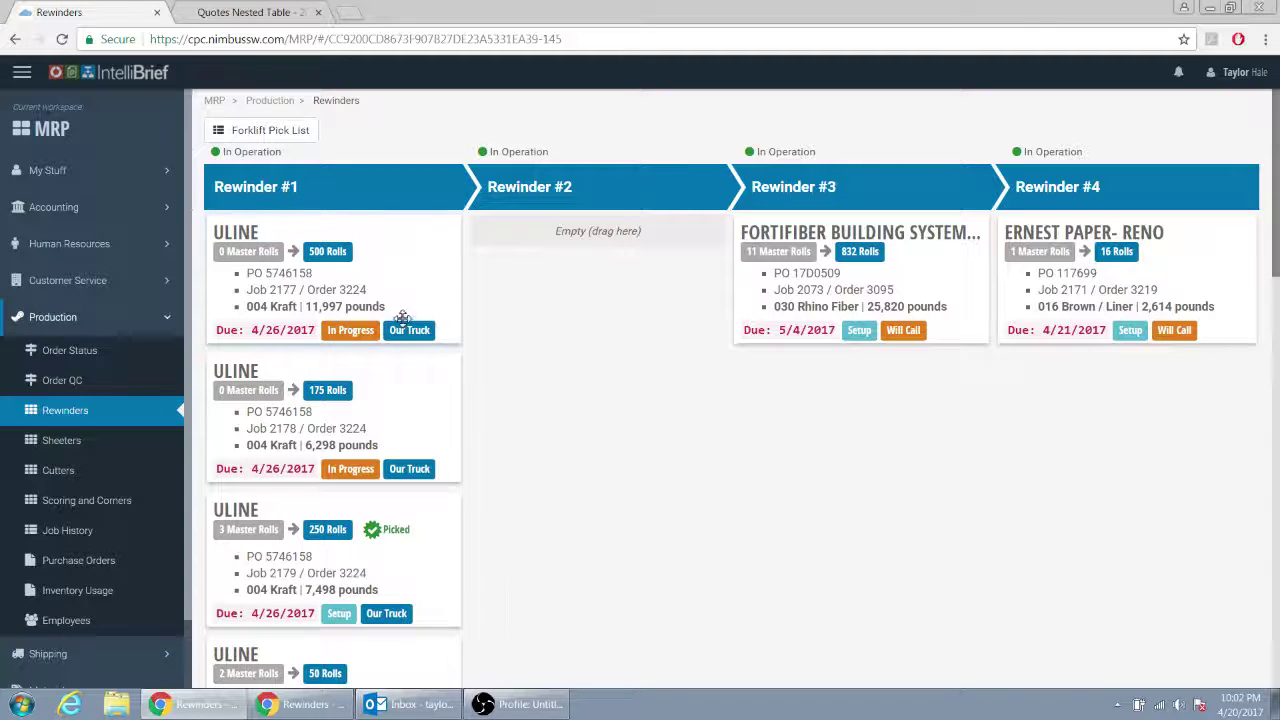
Open the Forklift Pick List form, discard it unsaved, and go back to Job History
left_click(284, 142)
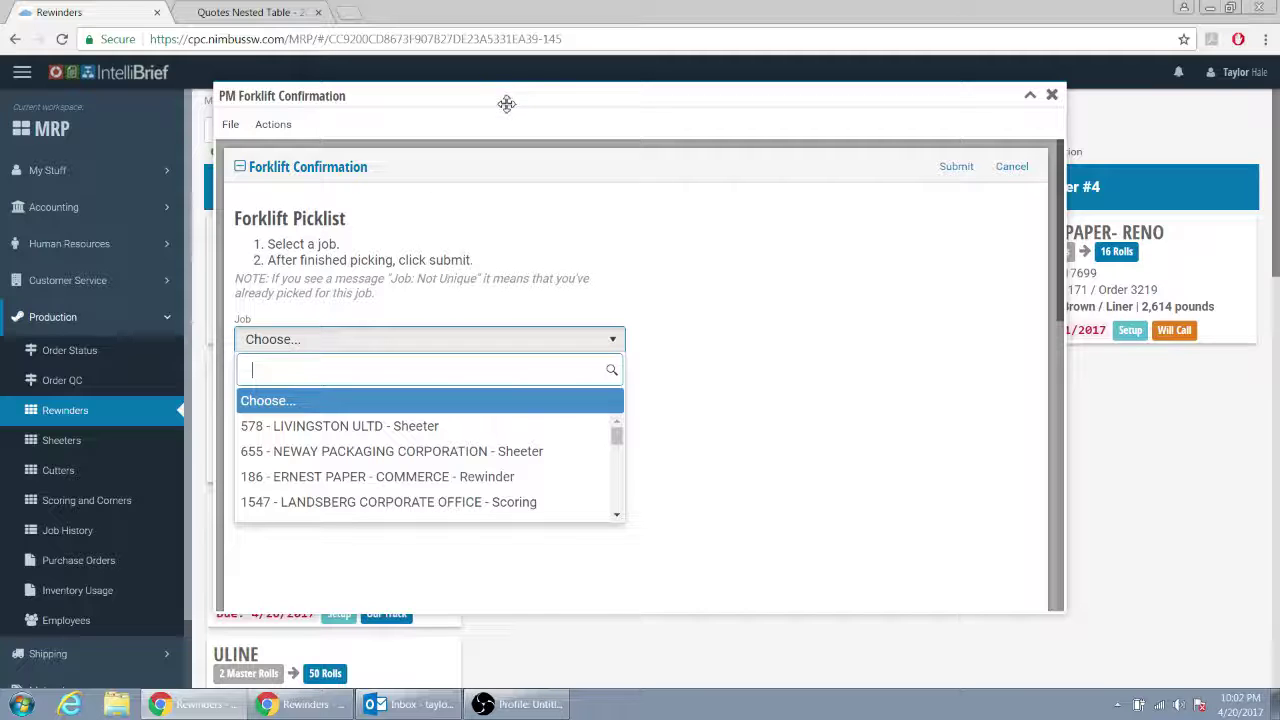
left_click(1052, 95)
left_click(824, 205)
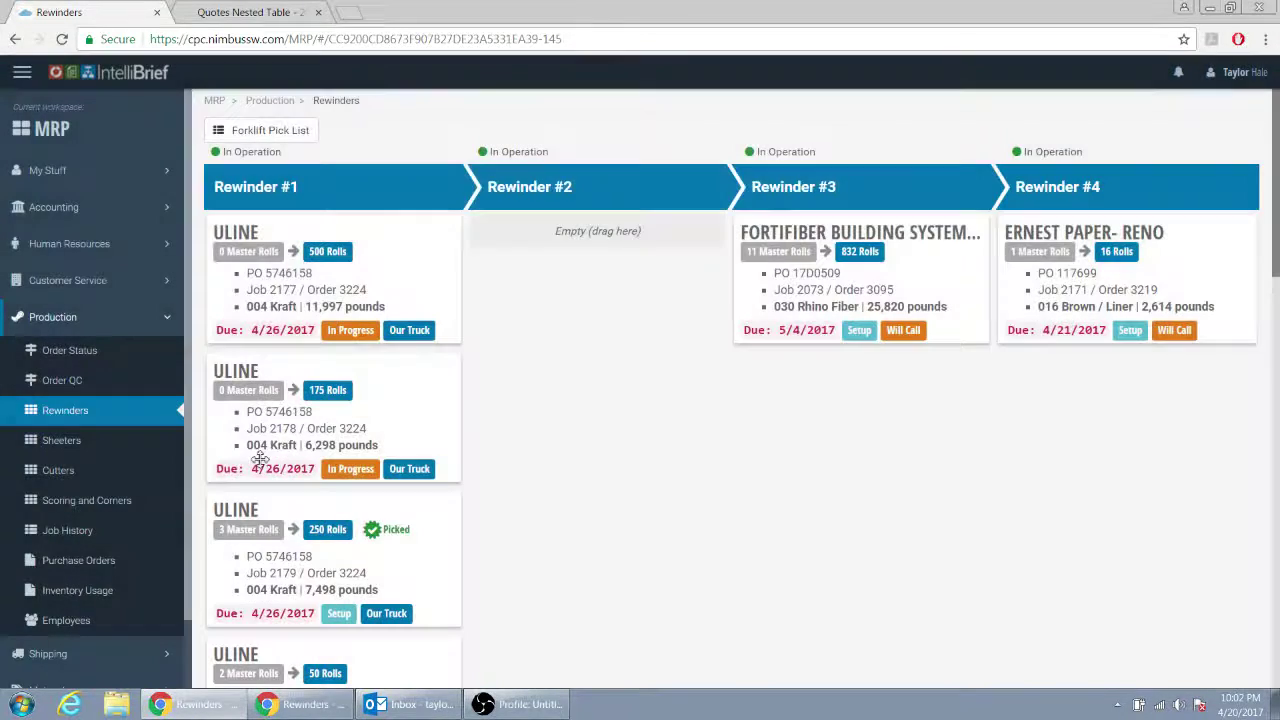
left_click(74, 537)
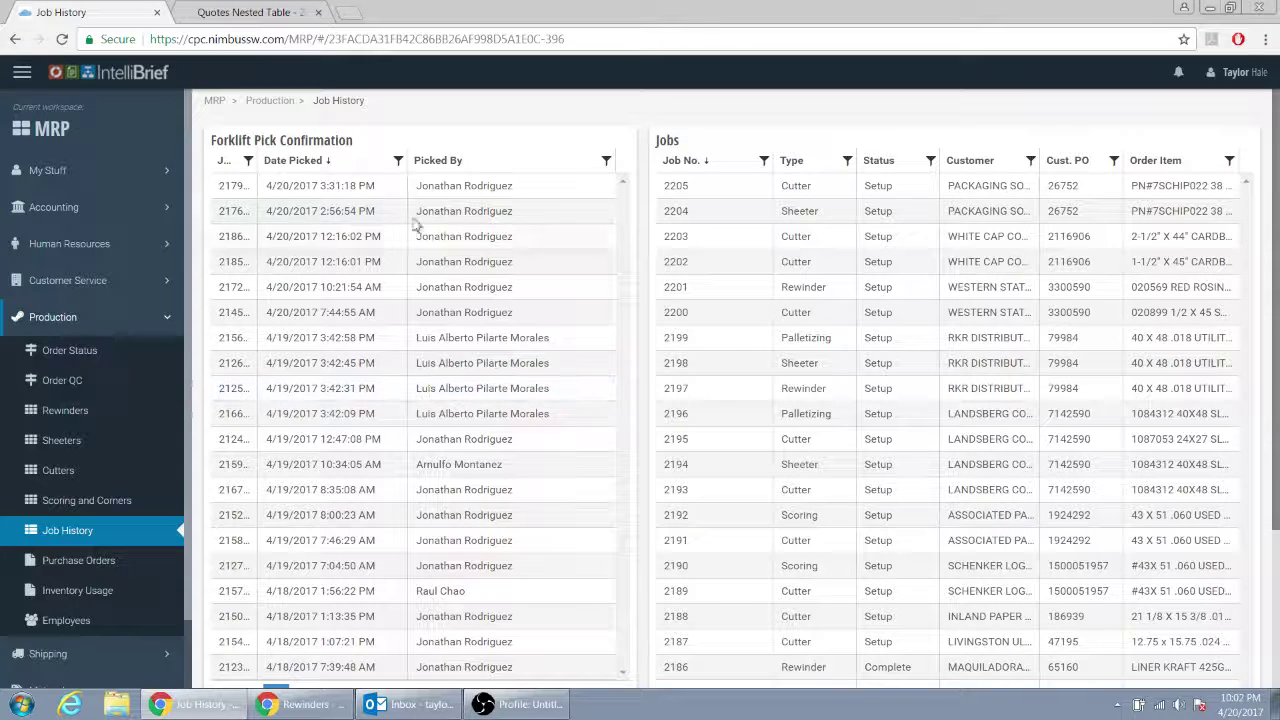
Point out the Forklift Pick Confirmation list and job 2205, then move Customer after Cust. PO
left_click_drag(372, 143, 210, 138)
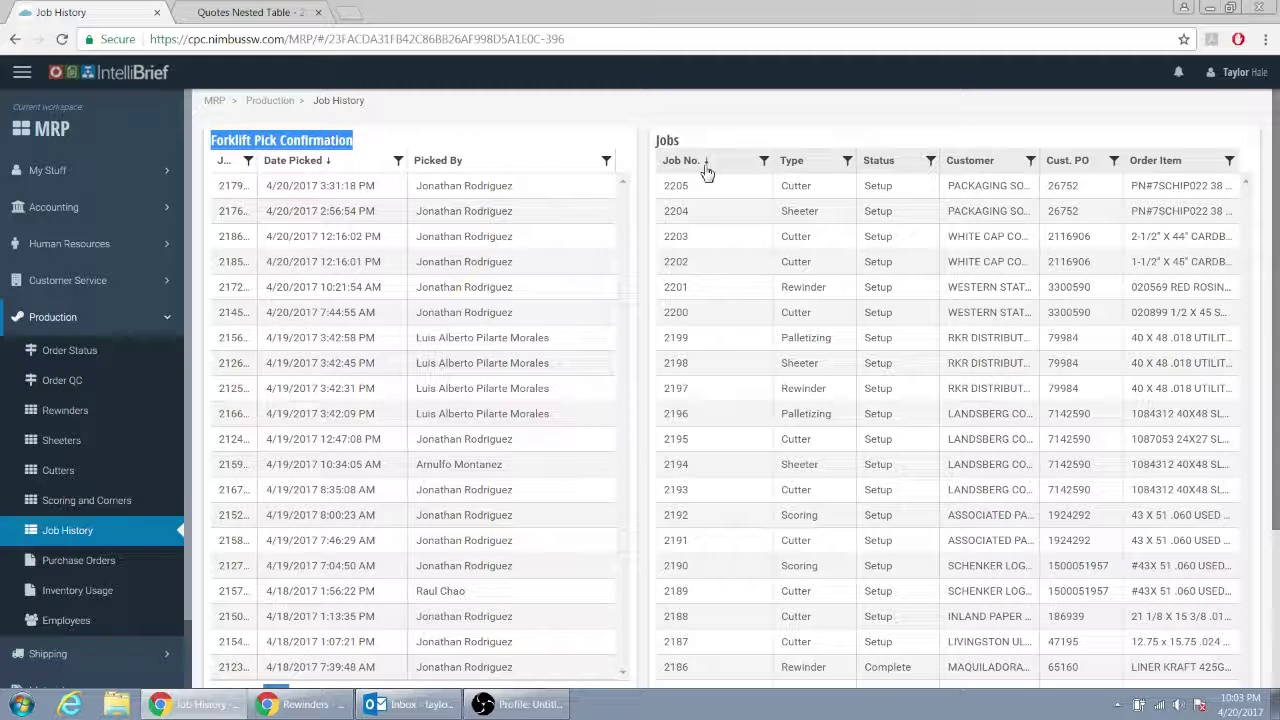
left_click(814, 180)
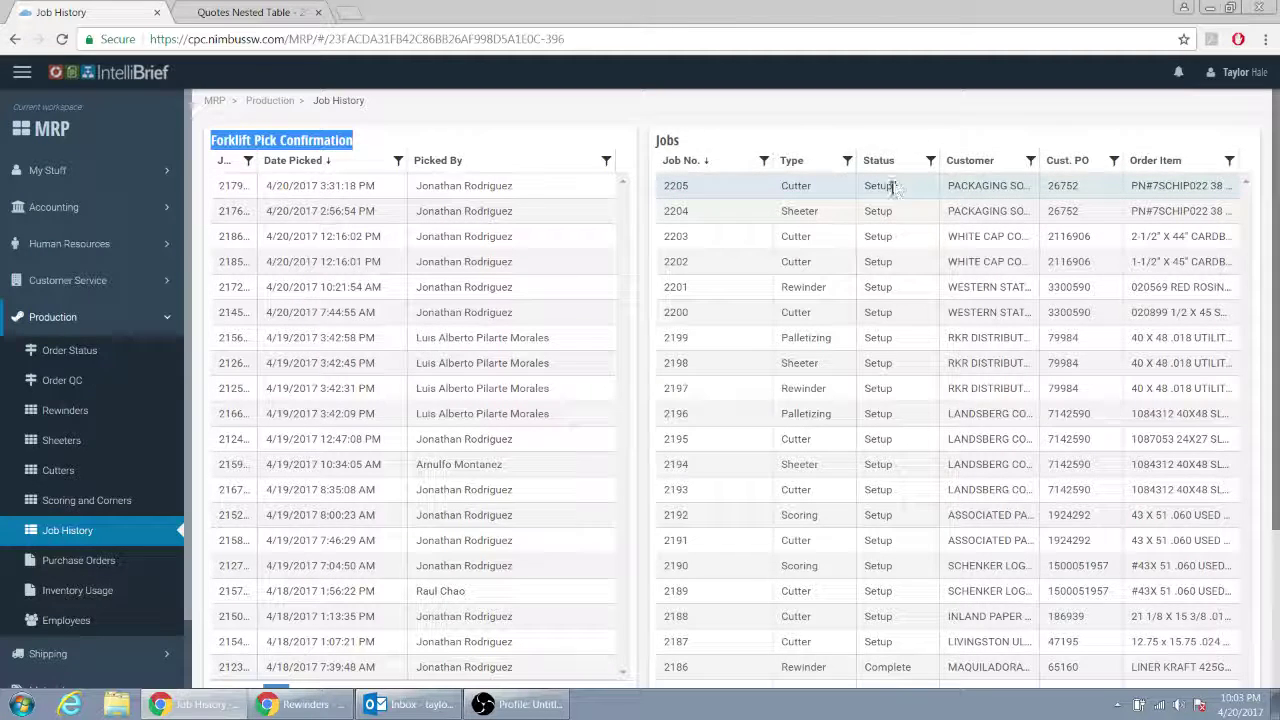
mouse_move(974, 168)
left_mouse_down()
mouse_move(1066, 166)
mouse_move(951, 171)
mouse_move(980, 165)
left_mouse_up()
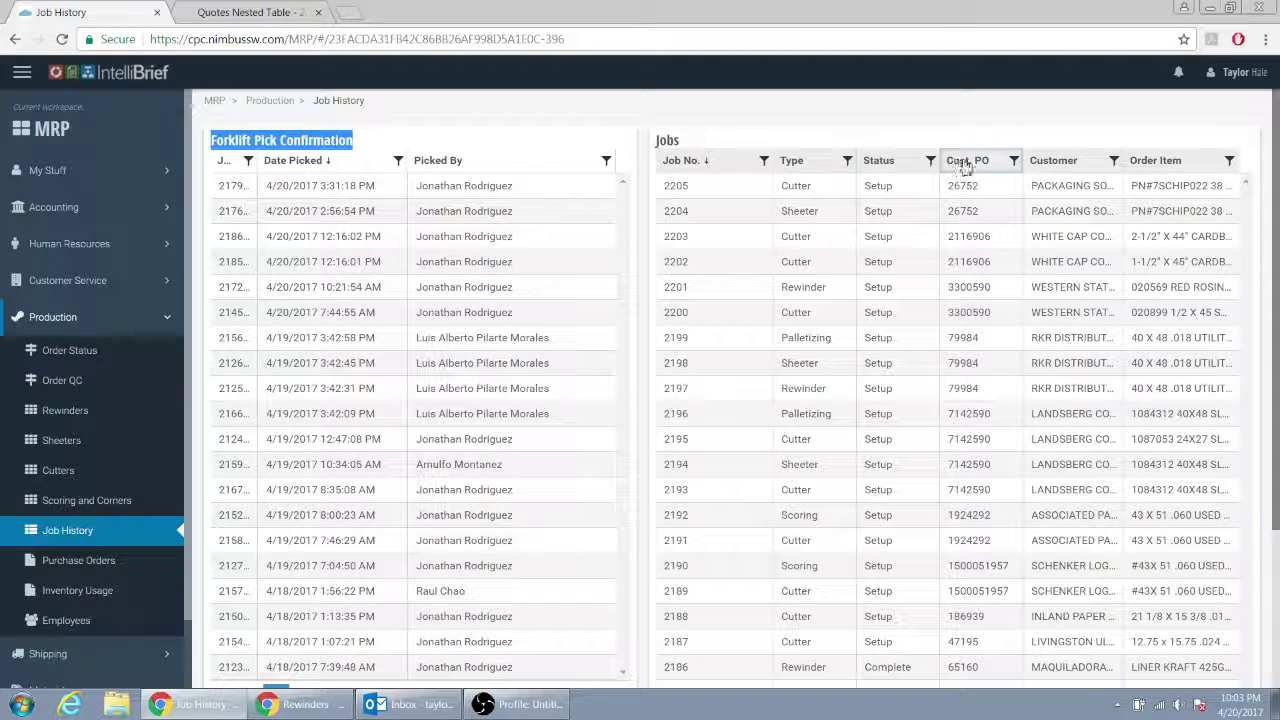
Open job 2205's forklift confirmation form and scroll through its contents
double_click(915, 189)
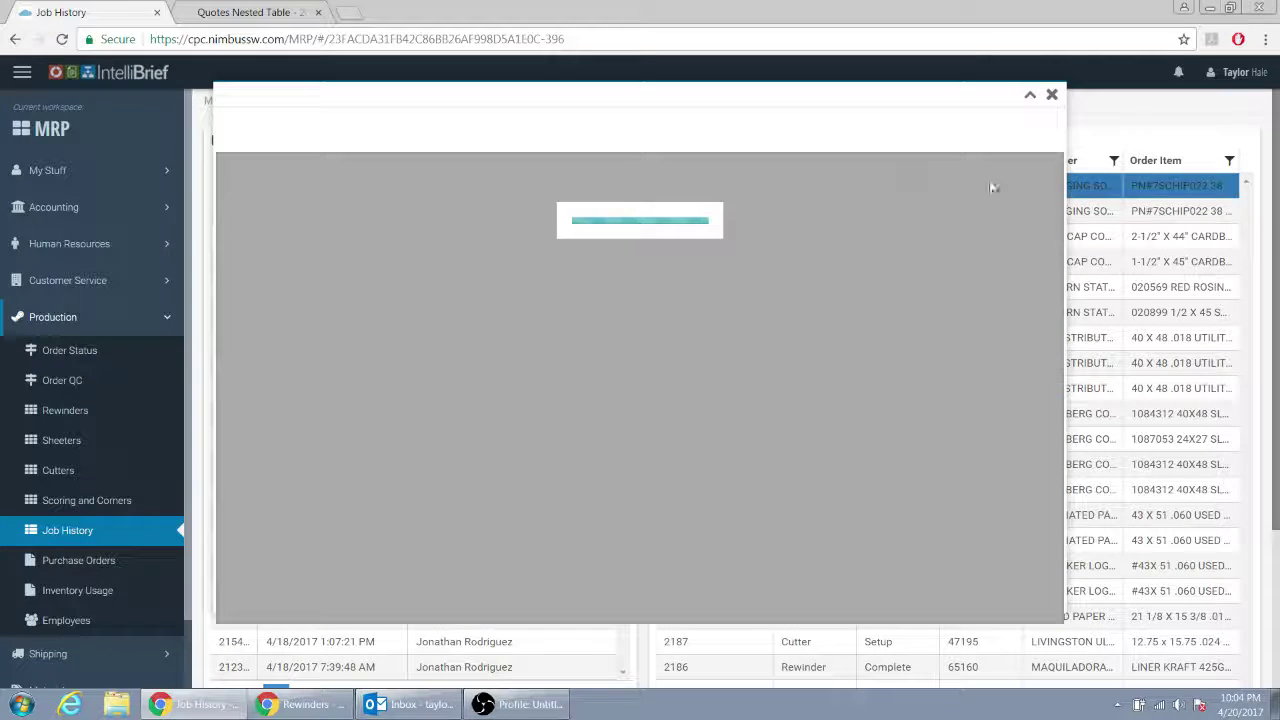
left_click(1051, 94)
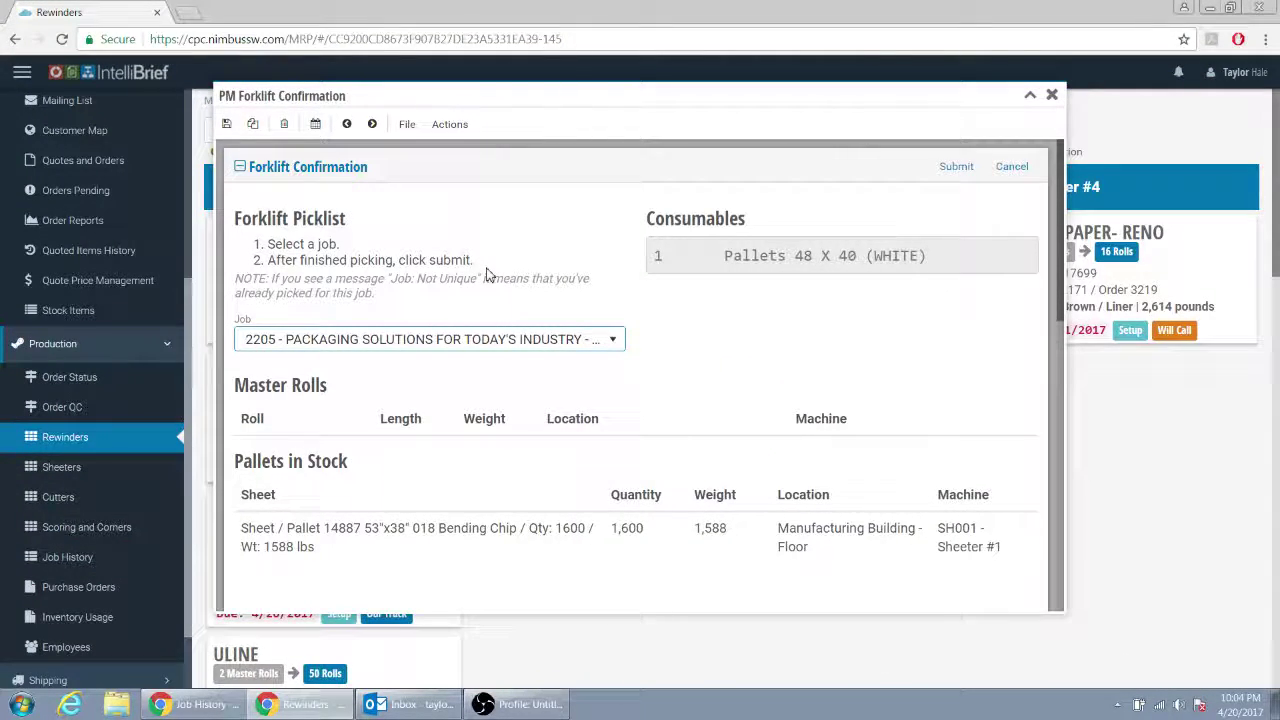
scroll(500, 362, "down", 2)
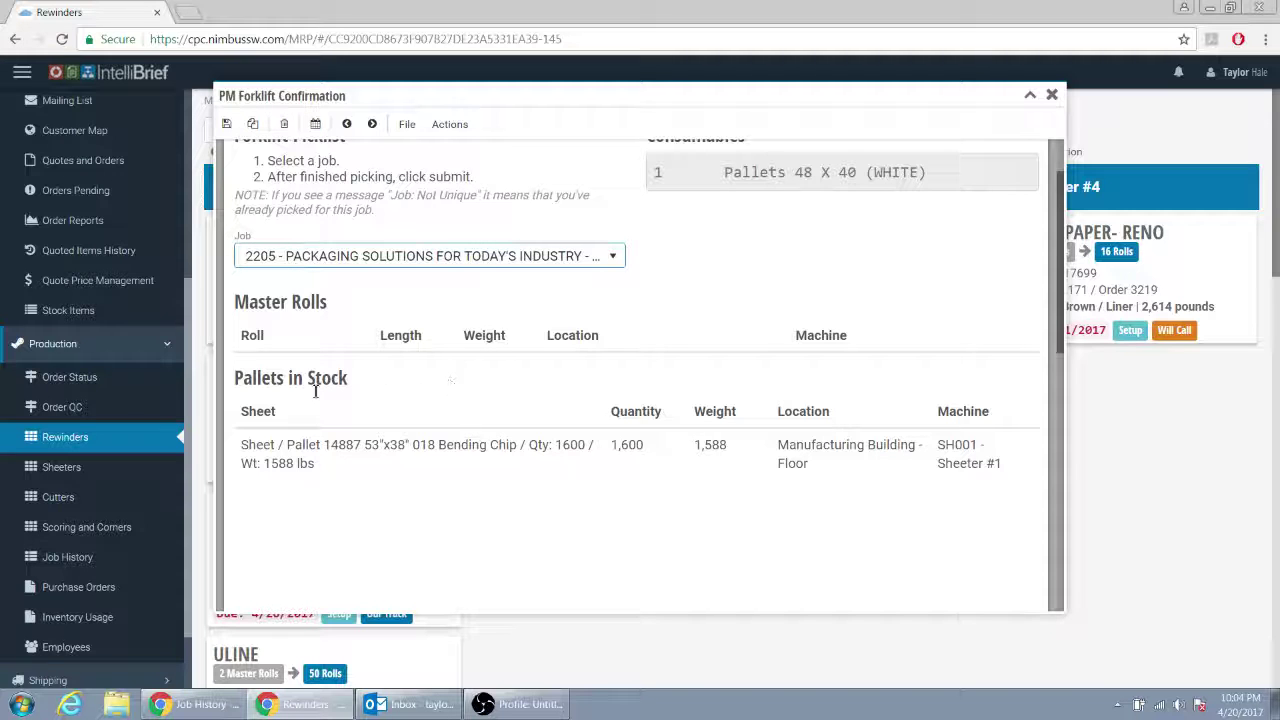
left_click_drag(257, 444, 926, 309)
scroll(793, 260, "up", 1)
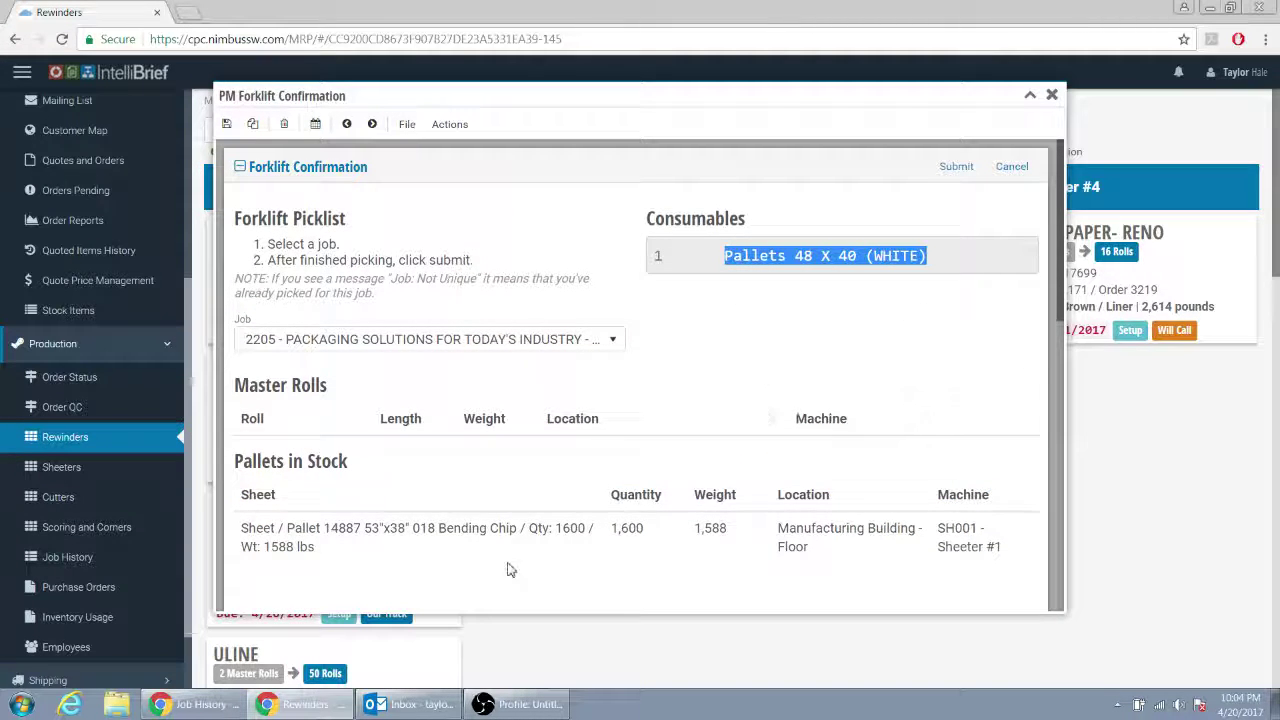
Highlight the Sheet/Pallet row and Pallets 48 X 40 (WHITE), then close the form unsaved
left_click_drag(346, 543, 240, 520)
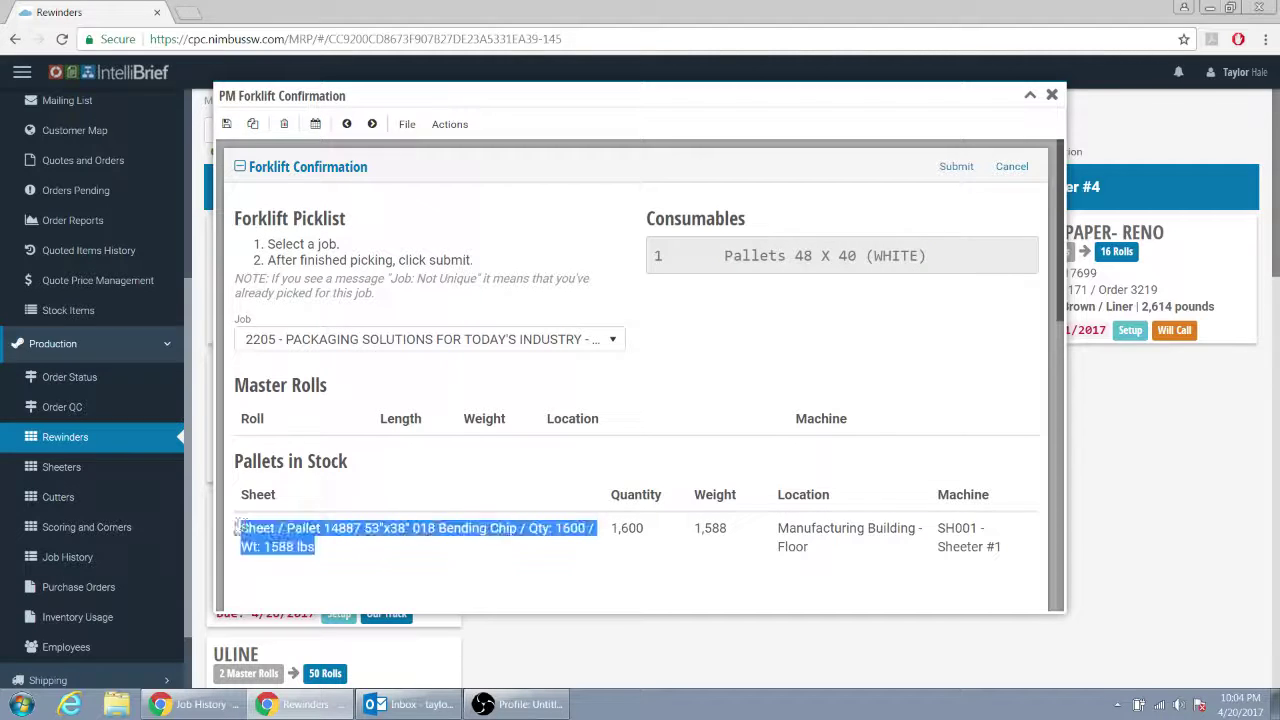
left_click(948, 260)
left_click_drag(948, 260, 662, 257)
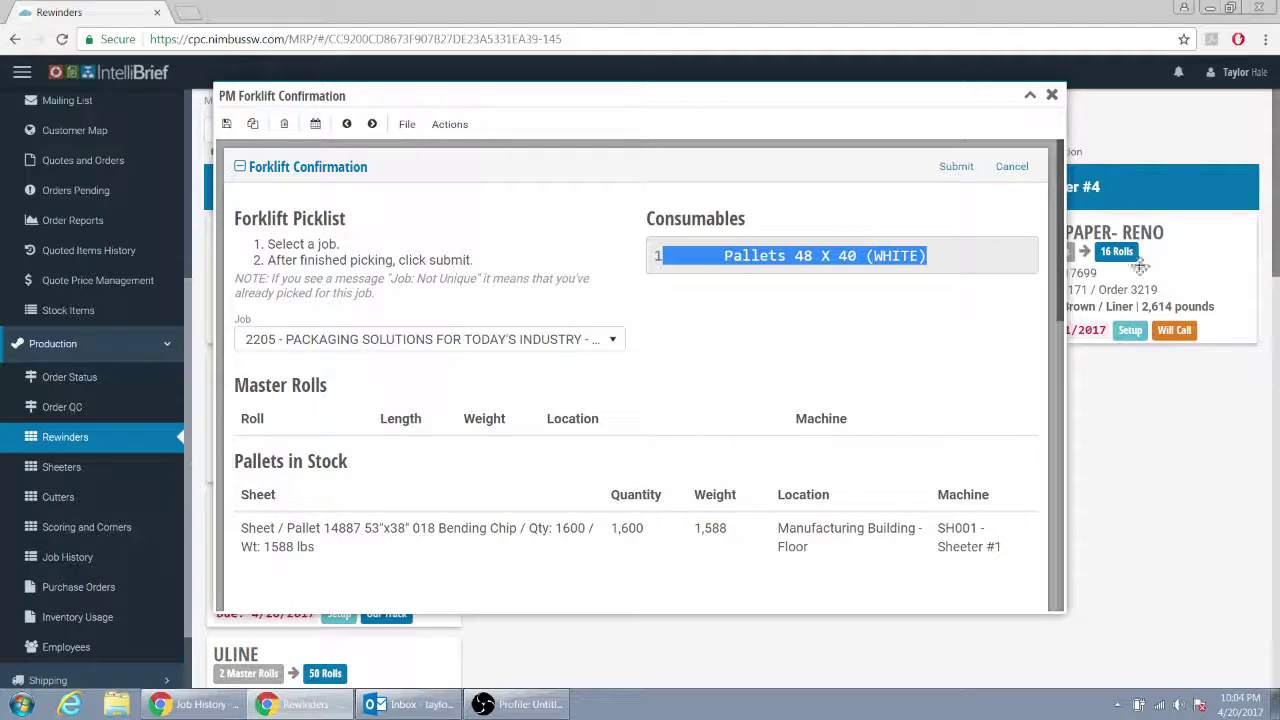
left_click(1051, 94)
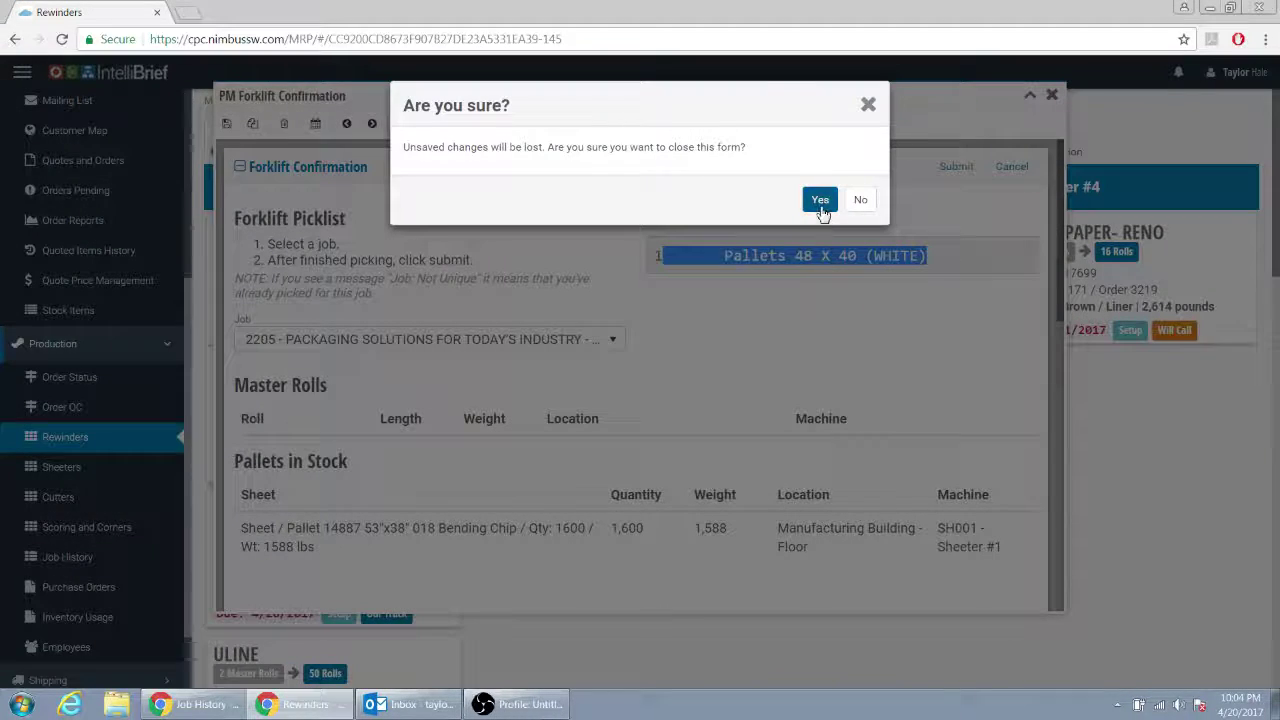
left_click(821, 211)
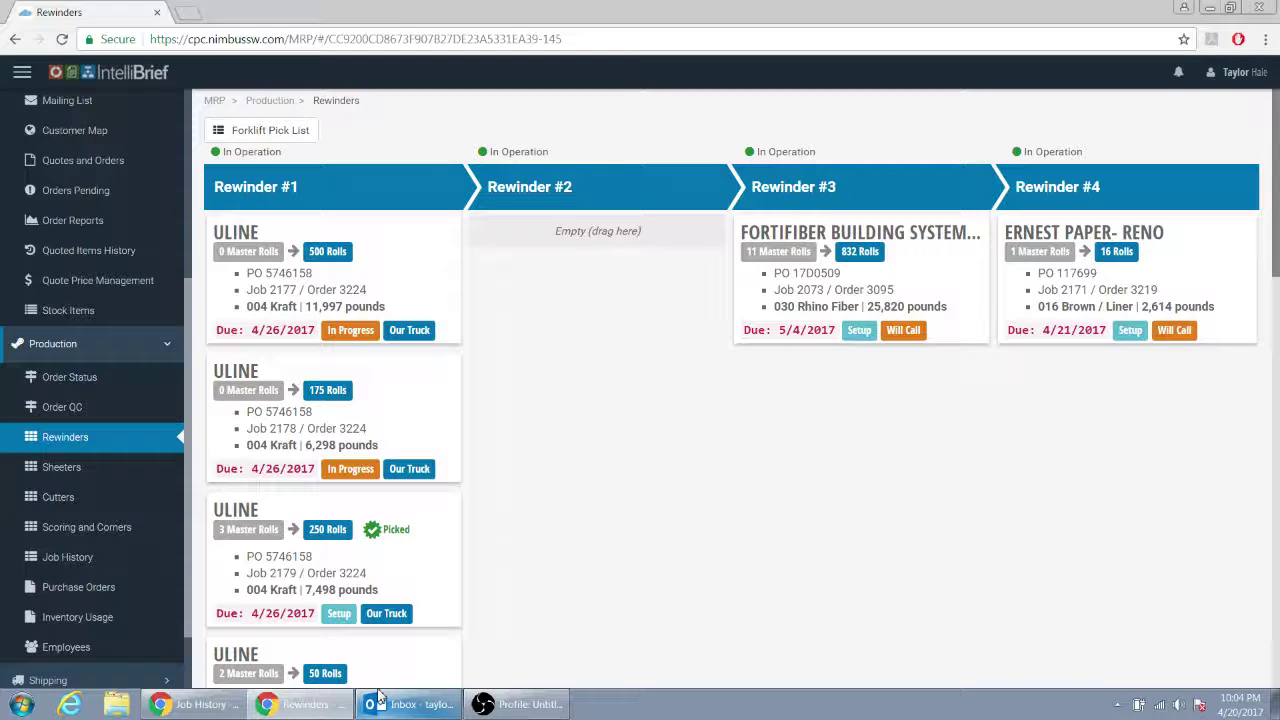
Return to the Job History window and try dragging the Customer column further left
left_click(200, 704)
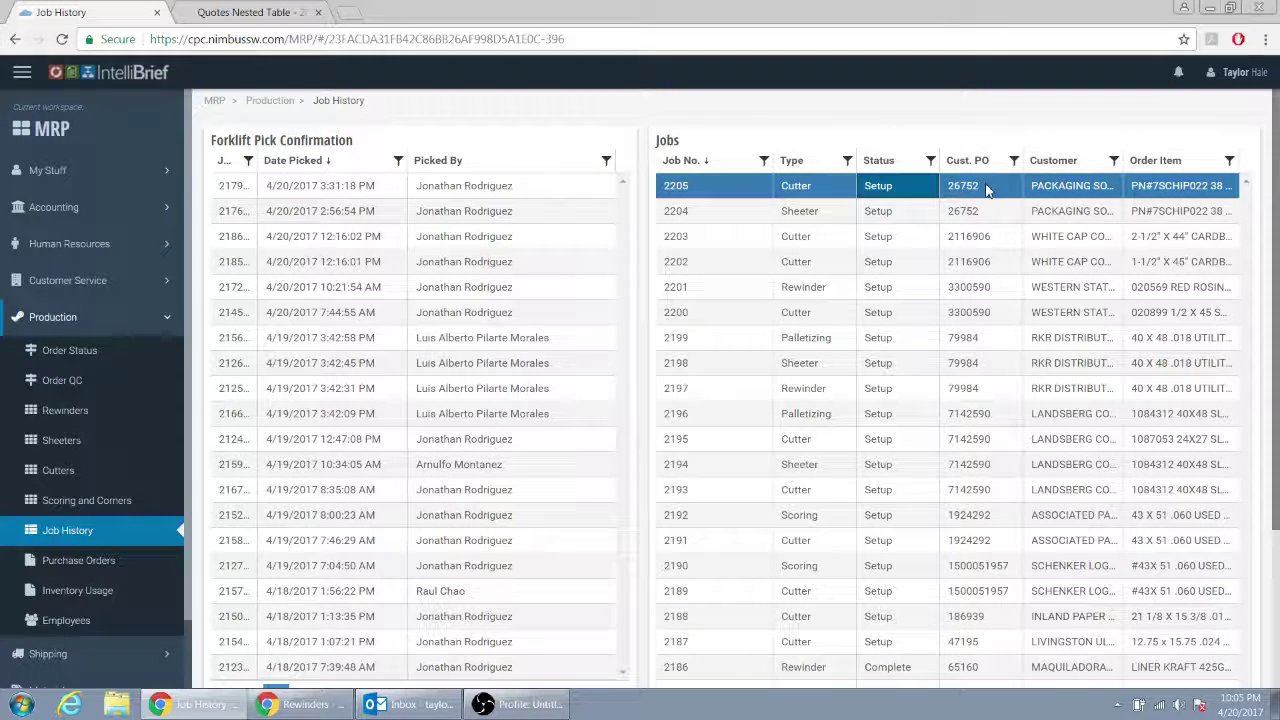
mouse_move(1068, 163)
left_mouse_down()
mouse_move(690, 161)
mouse_move(1072, 166)
left_mouse_up()
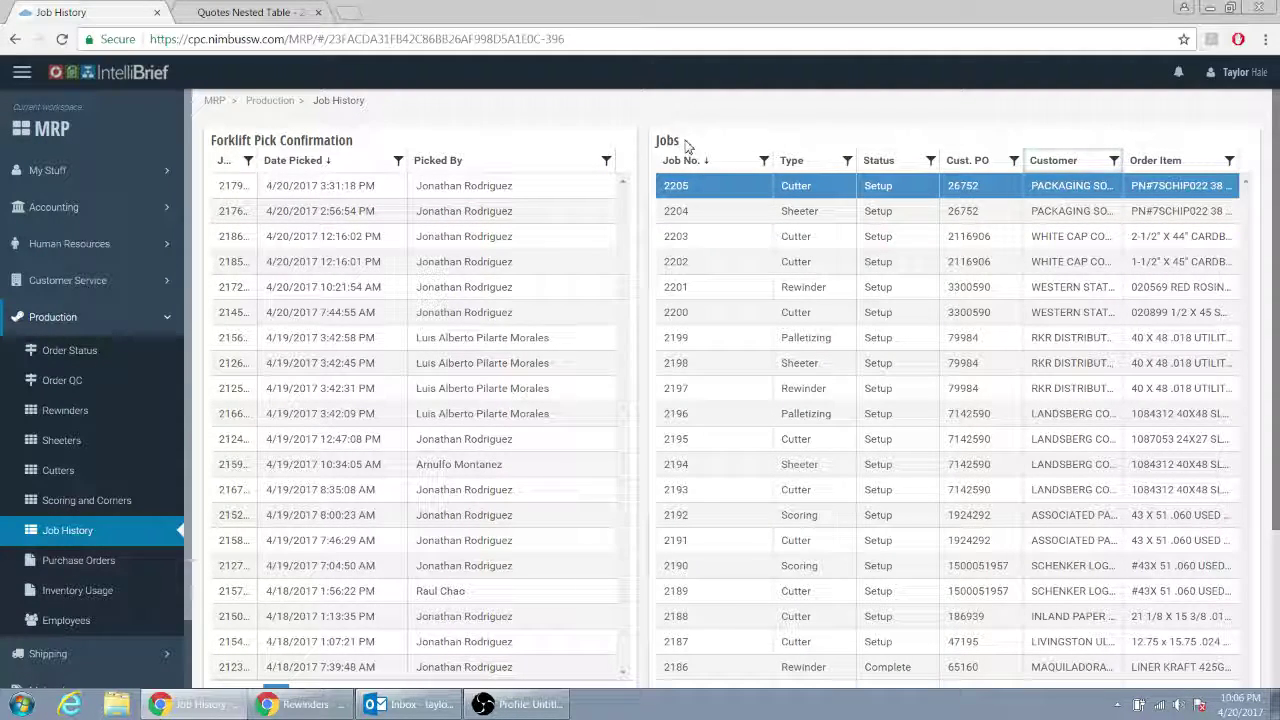
left_click_drag(686, 147, 667, 145)
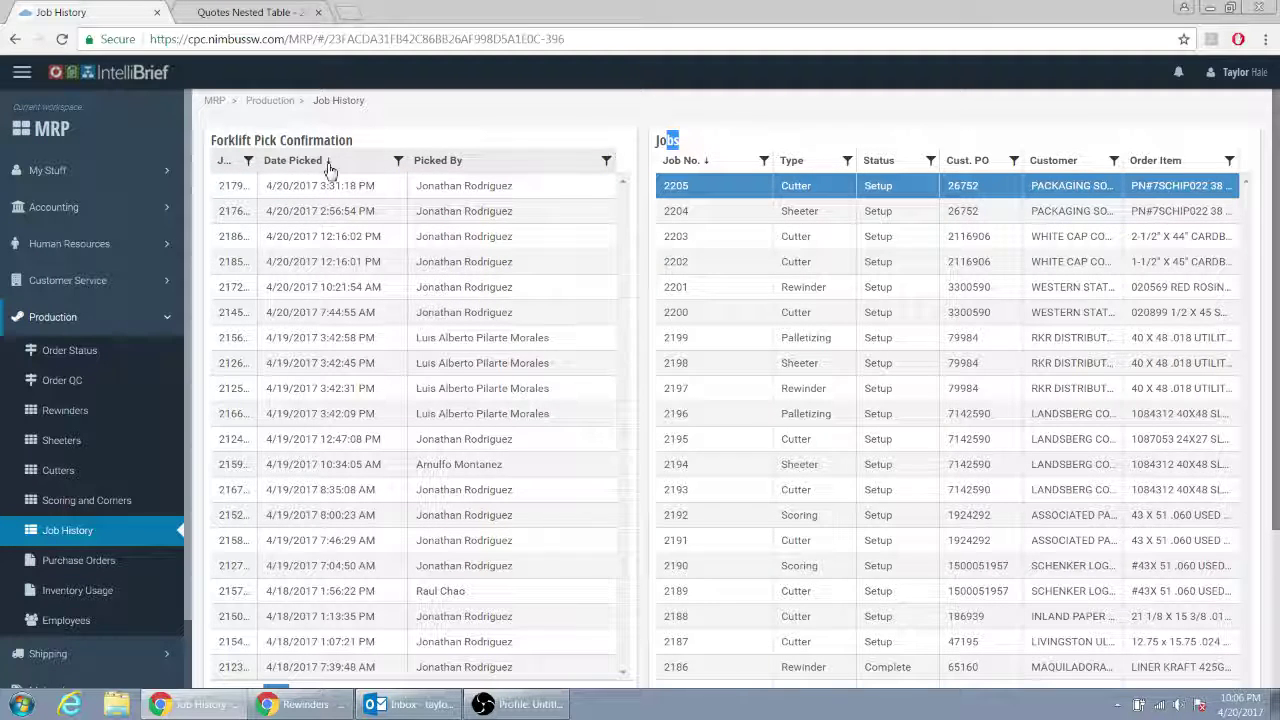
left_click_drag(330, 170, 1158, 166)
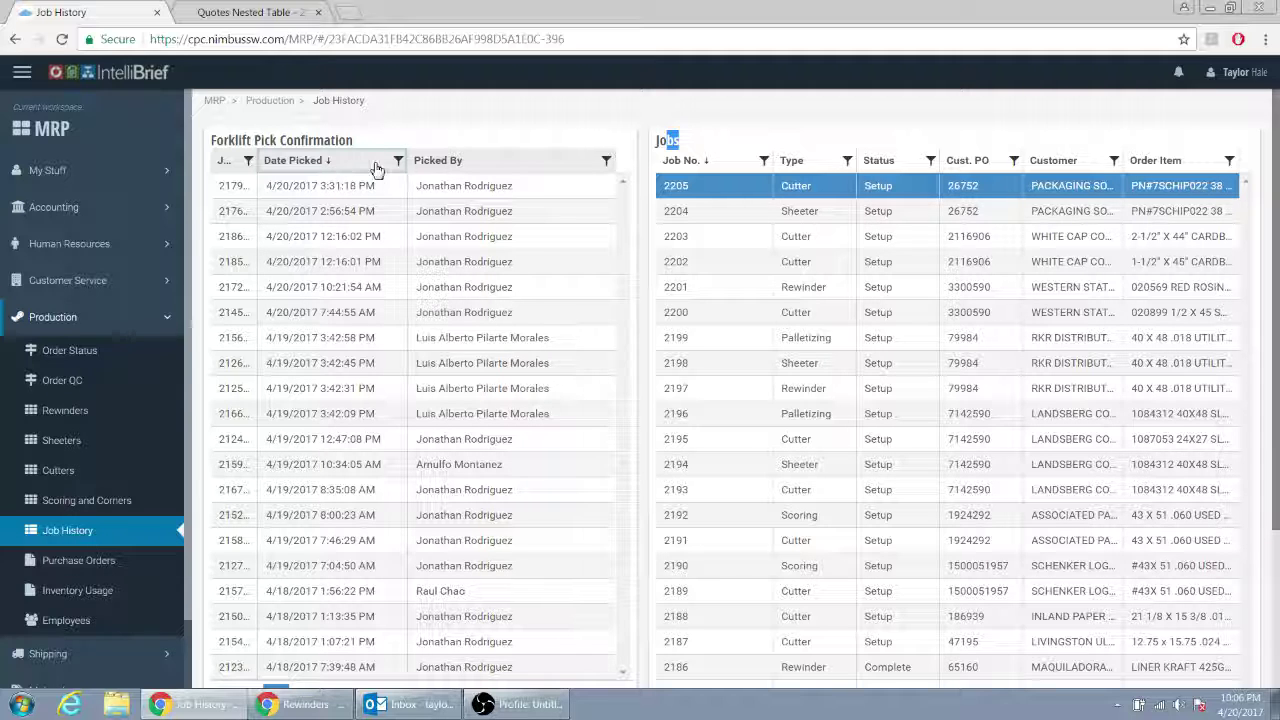
mouse_move(443, 168)
left_mouse_down()
mouse_move(1128, 174)
mouse_move(405, 130)
mouse_move(434, 168)
left_mouse_up()
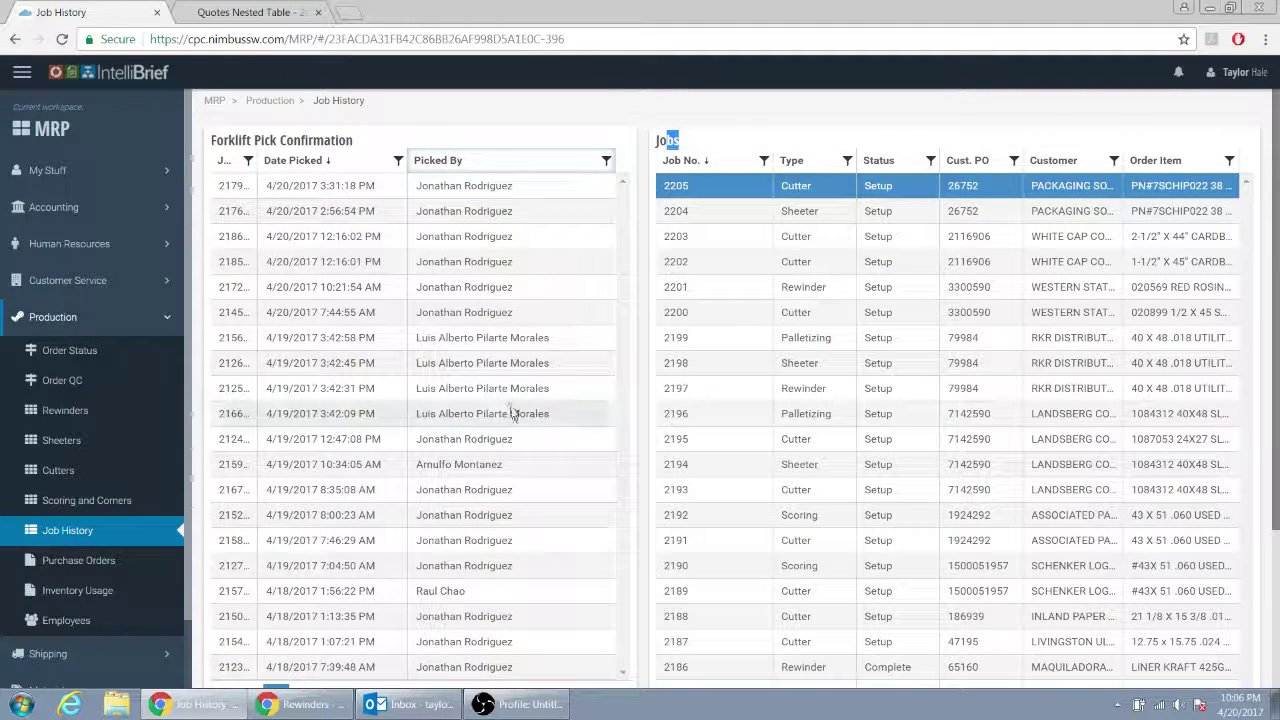
left_click(752, 132)
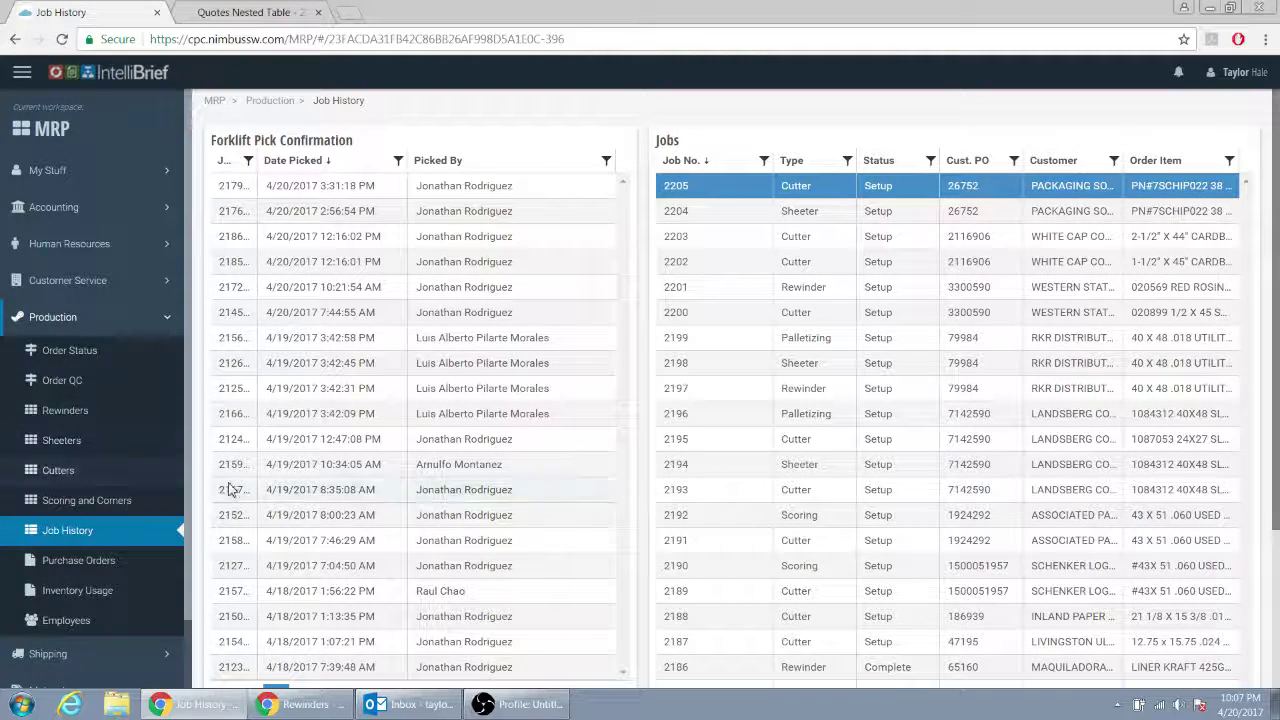
Visit the Sheeters board, then reload Job History with the original column order
left_click(136, 448)
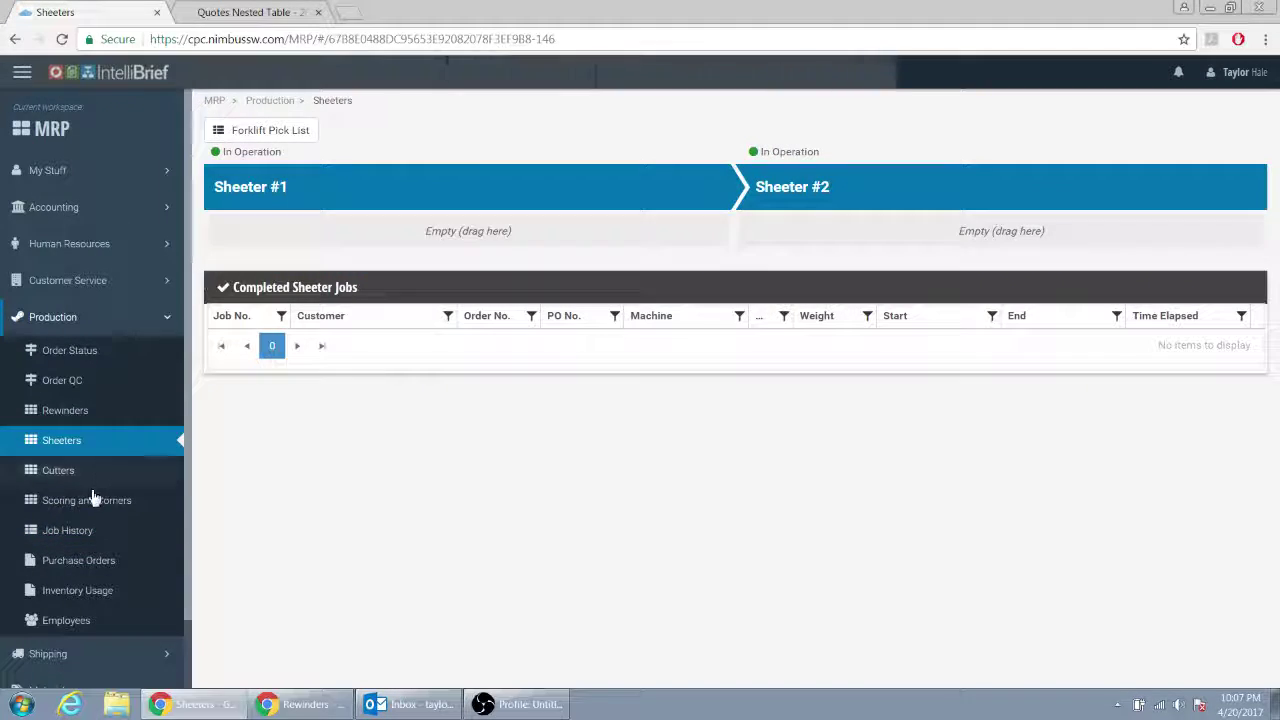
left_click(86, 532)
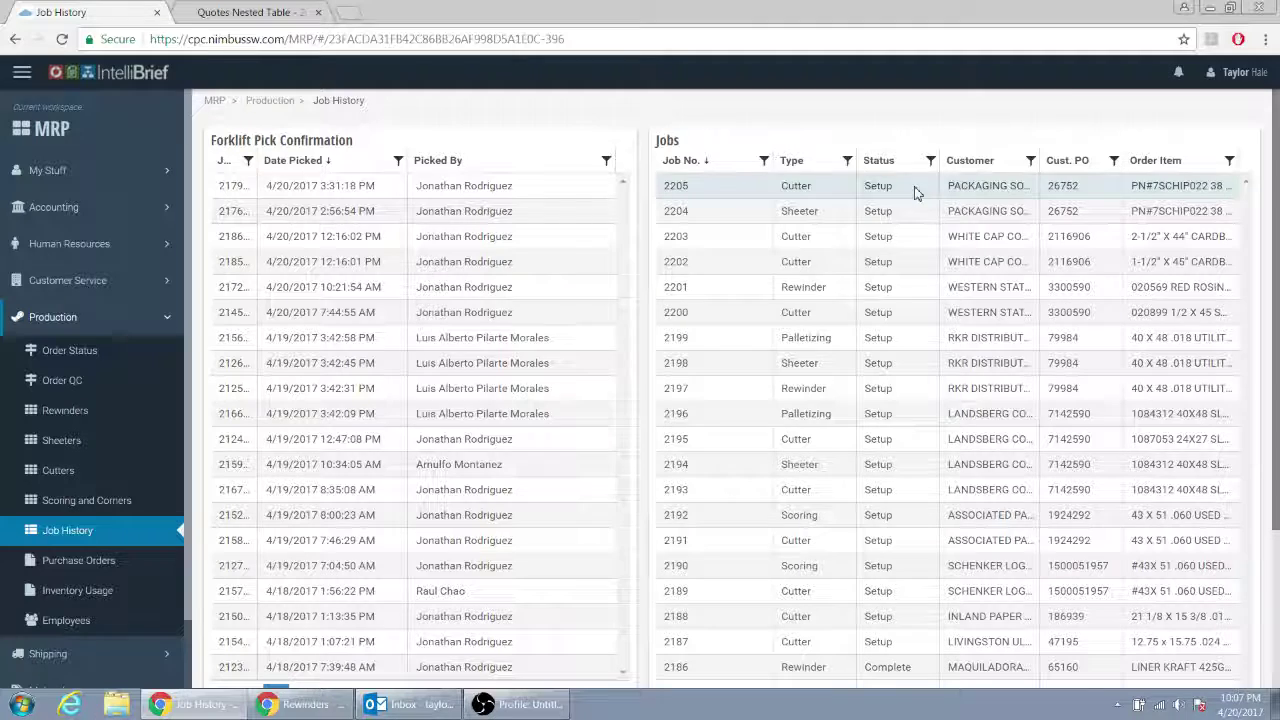
Switch to the Rewinders window and open the Forklift Pick List form
double_click(921, 187)
key("alt+Tab")
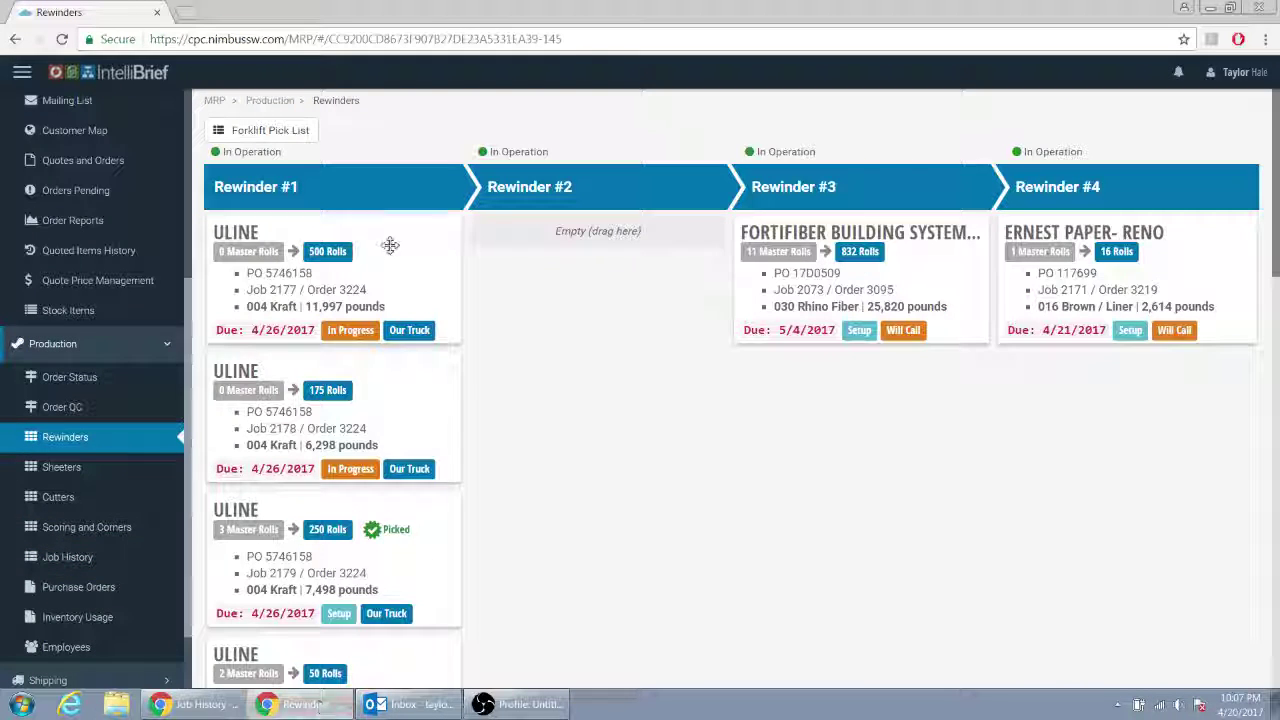
left_click(277, 134)
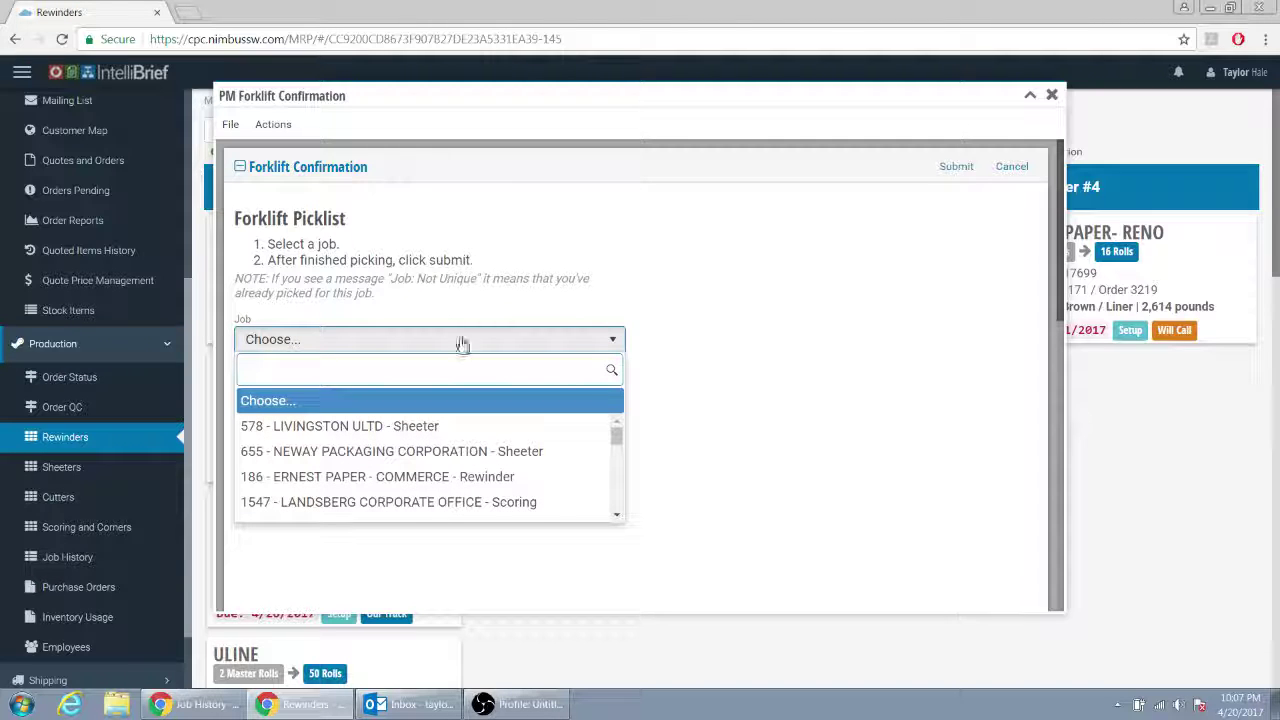
Load job 655 - NEWAY PACKAGING CORPORATION - Sheeter, showing master roll 3673 and Pallets 45 X 45 (BLACK)
left_click(371, 451)
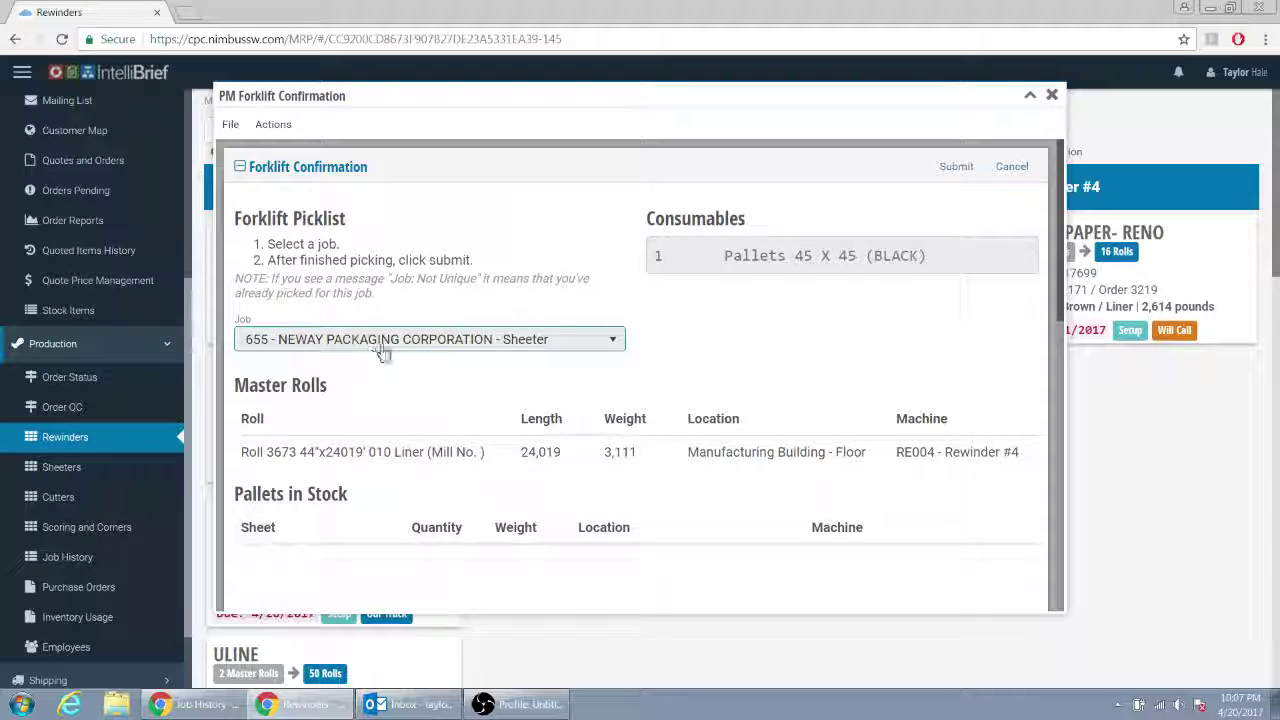
scroll(742, 404, "down", 2)
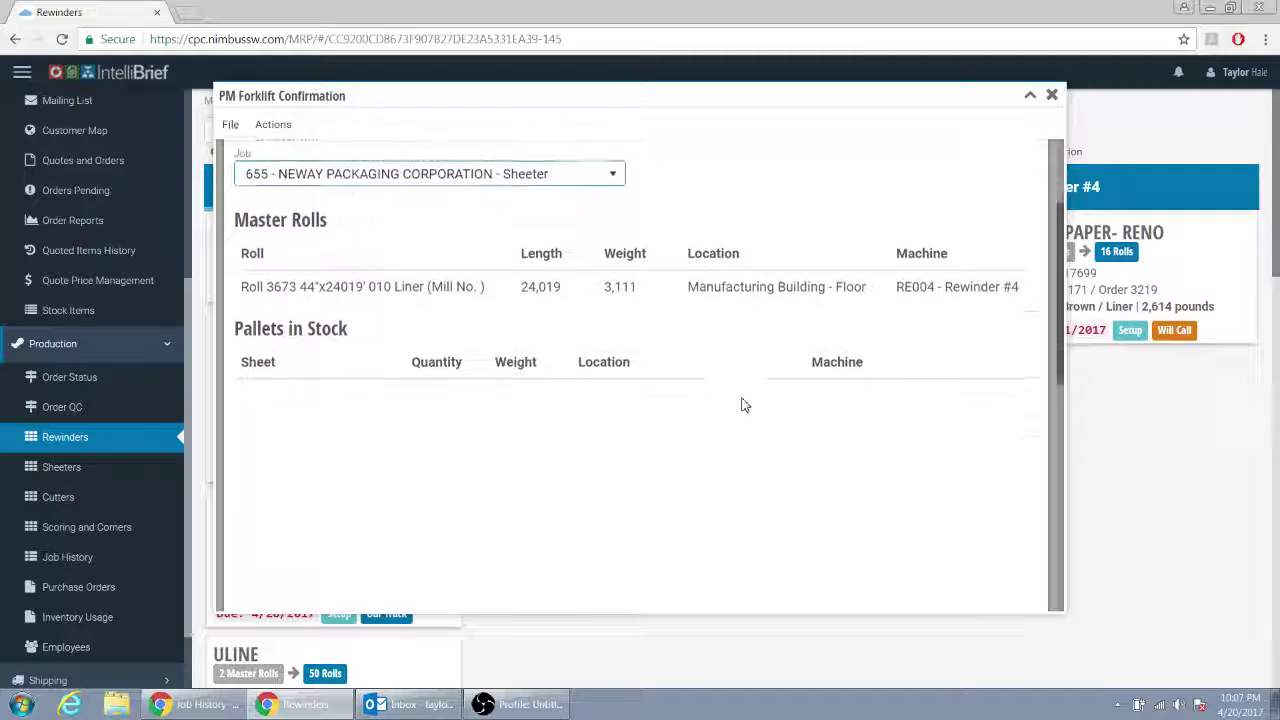
scroll(742, 404, "up", 1)
scroll(742, 404, "up", 1)
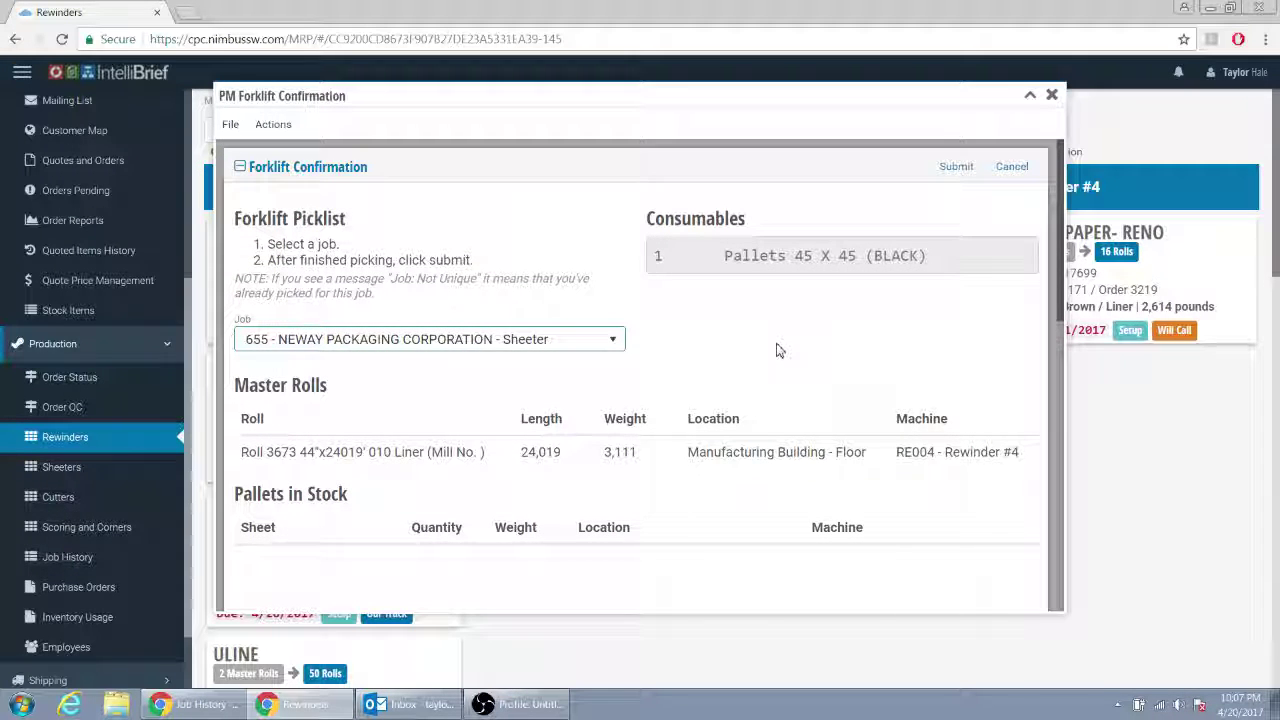
scroll(772, 360, "down", 4)
scroll(772, 364, "down", 2)
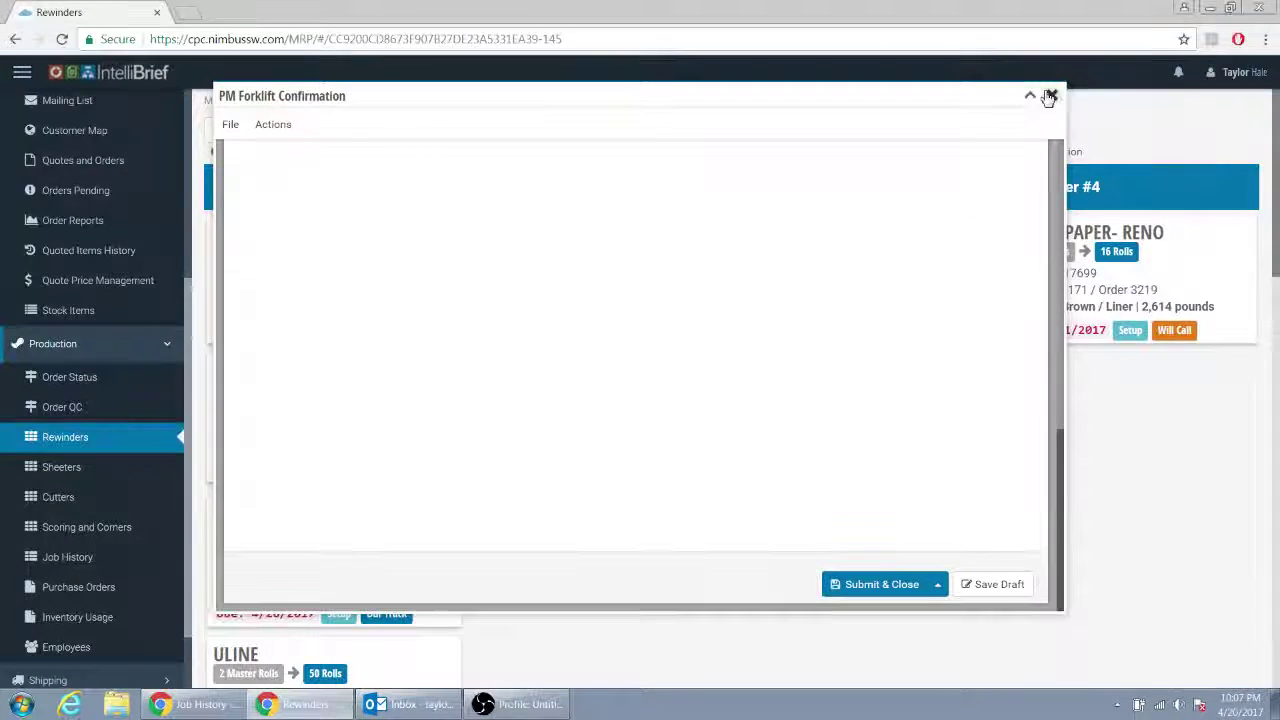